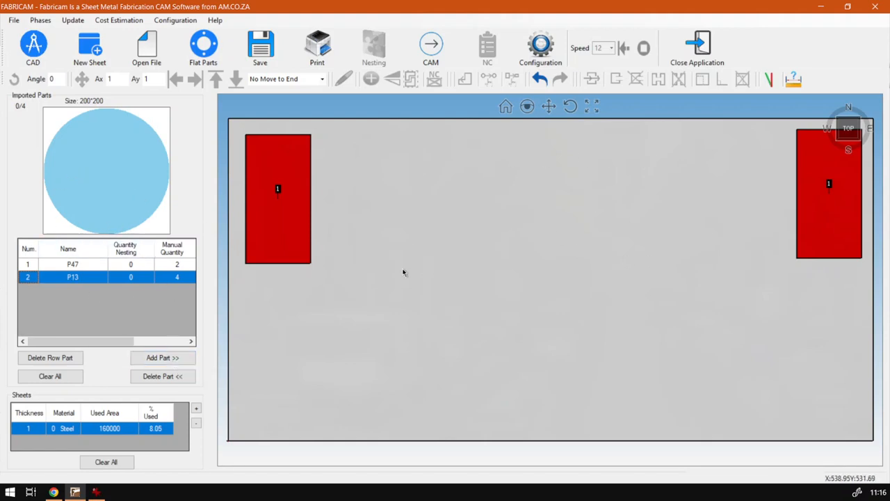
# Add two P13 circles to the sheet, one near each P47 rectangle, leaving a wide gap between them.
pyautogui.click(89, 267)
pyautogui.click(80, 280)
pyautogui.click(81, 269)
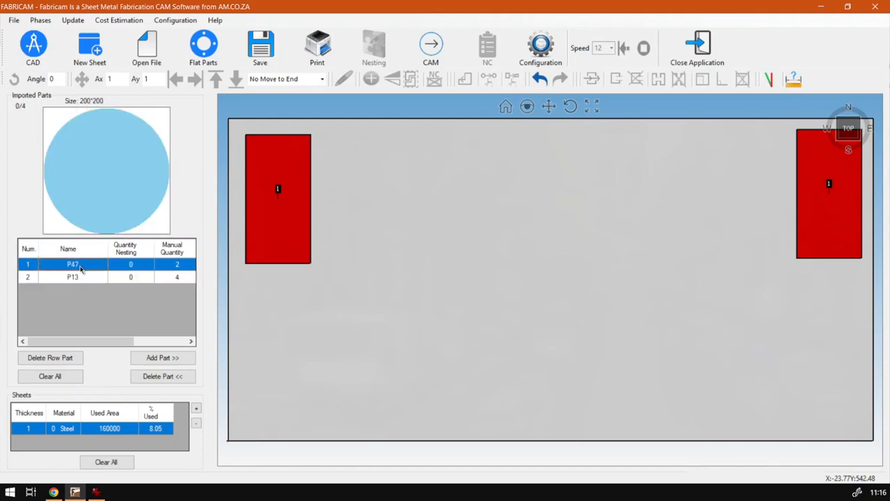
pyautogui.click(80, 279)
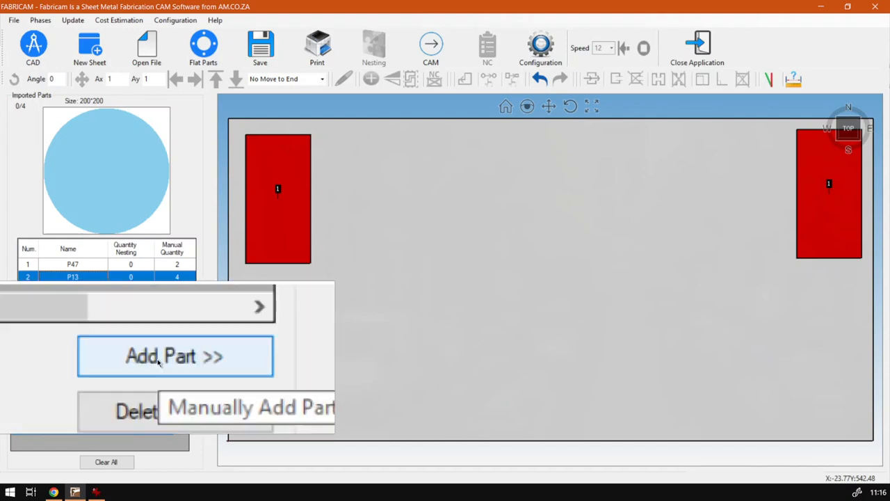
pyautogui.click(163, 358)
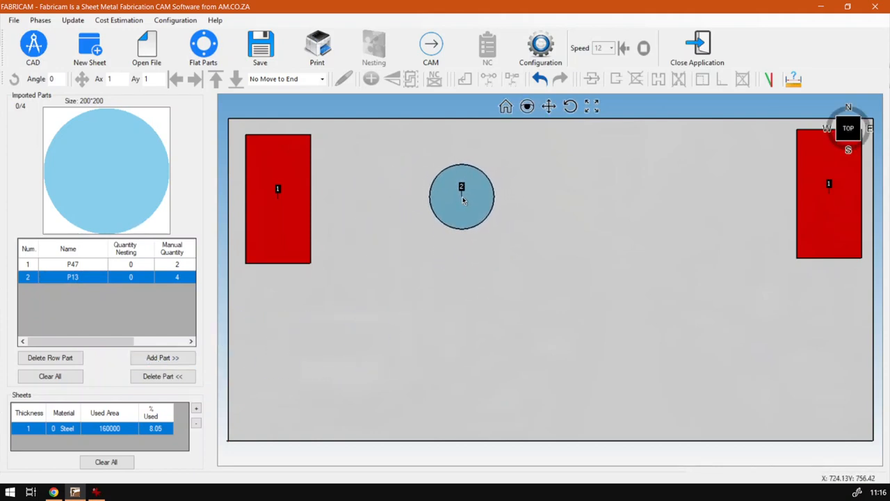
pyautogui.click(408, 197)
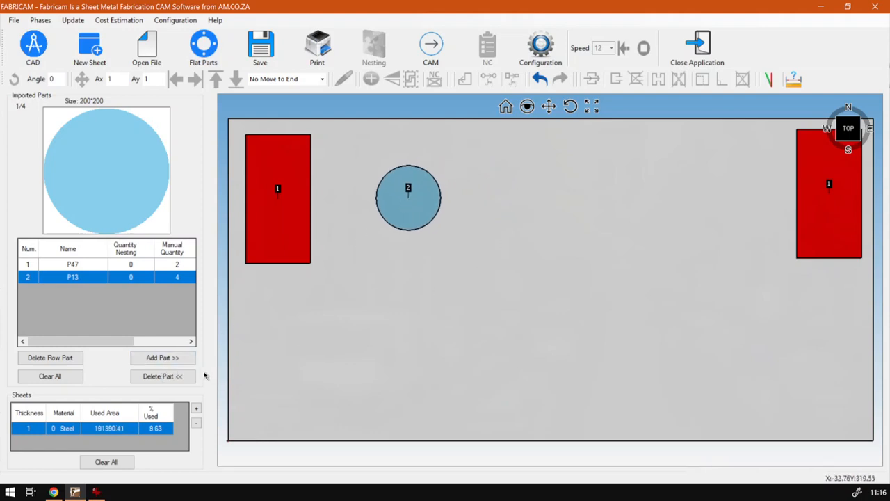
pyautogui.click(162, 357)
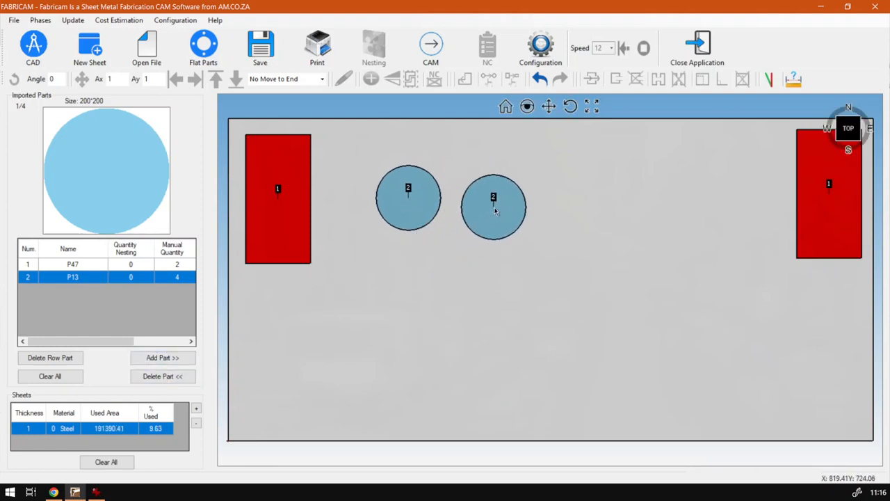
pyautogui.click(709, 199)
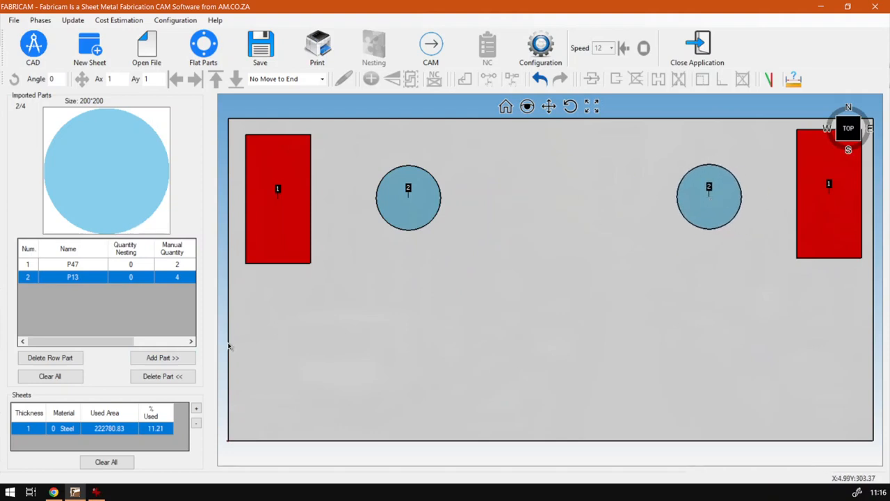
# Add two more P13 circles between the outer ones, centred at about X 861 and X 1175, to form an evenly spaced row.
pyautogui.click(180, 358)
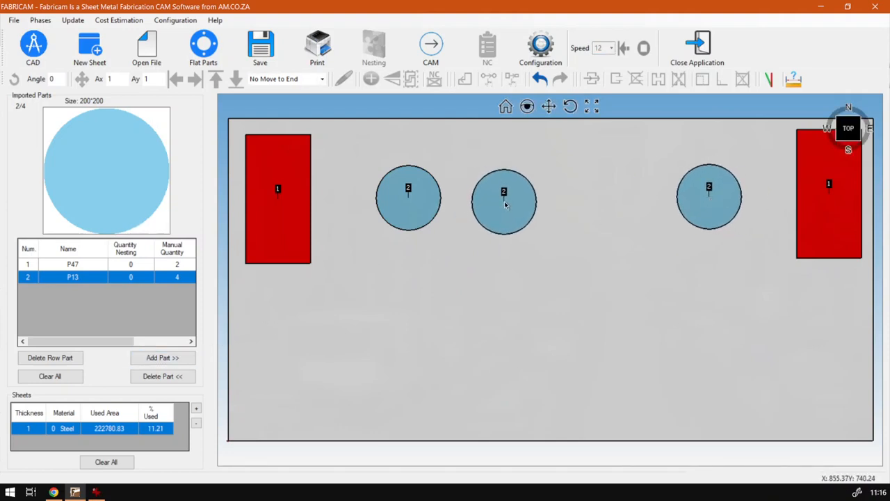
pyautogui.click(506, 202)
pyautogui.click(177, 357)
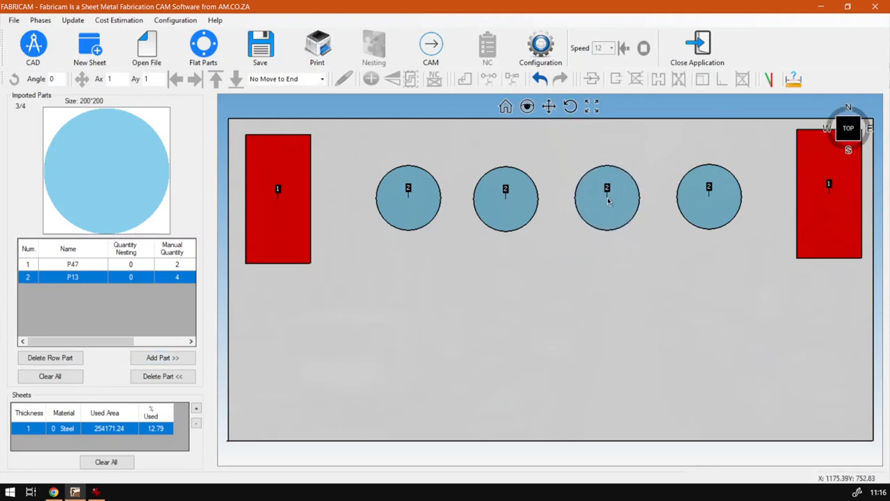
pyautogui.click(607, 200)
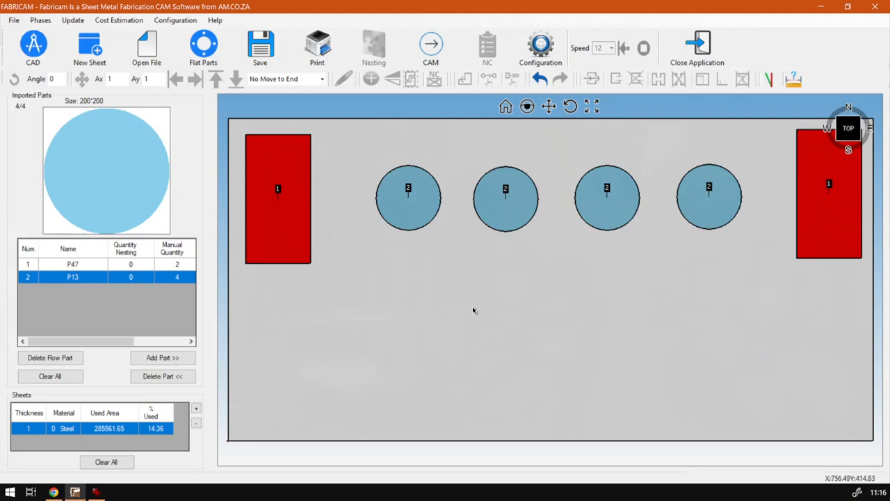
# Try to add another P47 rectangle to the empty area below the row of circles.
pyautogui.click(85, 268)
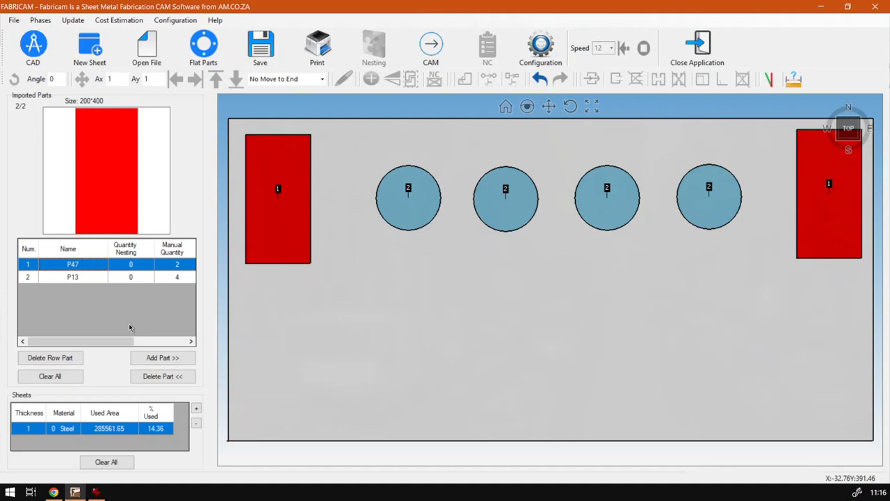
pyautogui.click(159, 358)
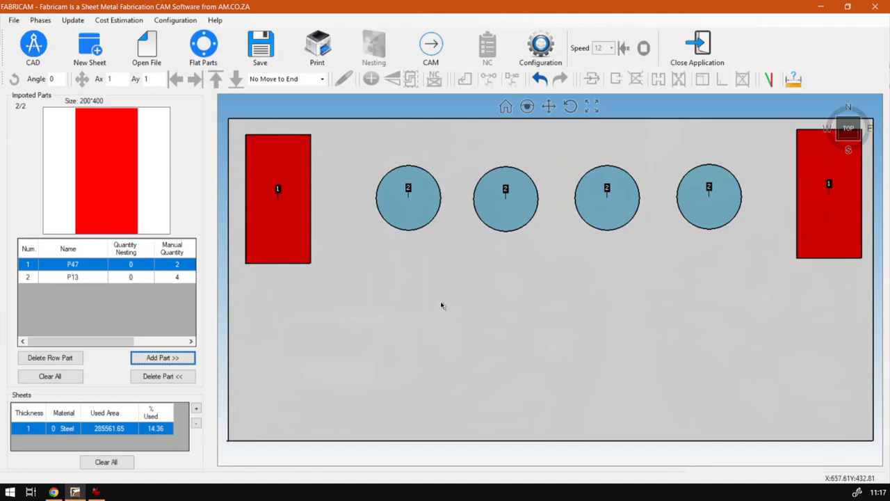
pyautogui.click(393, 317)
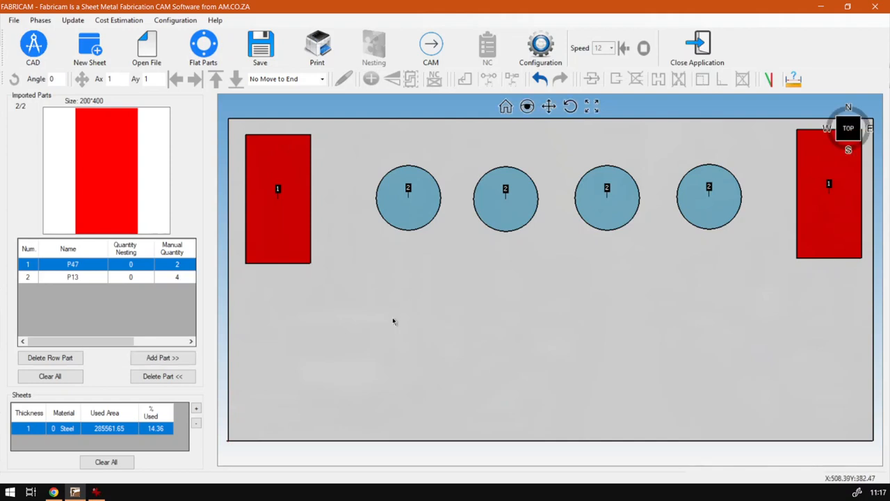
# Try to delete P13 and P47 parts from the sheet with only their entries in the imported parts list selected.
pyautogui.click(88, 275)
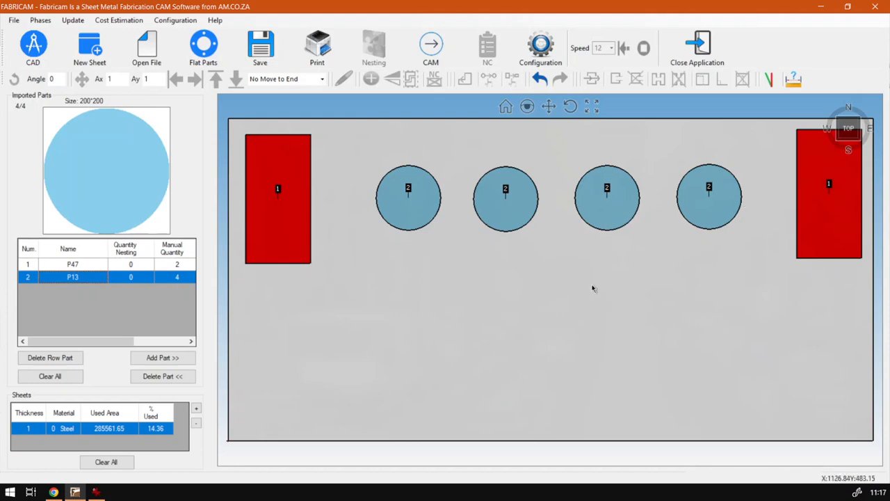
pyautogui.click(176, 375)
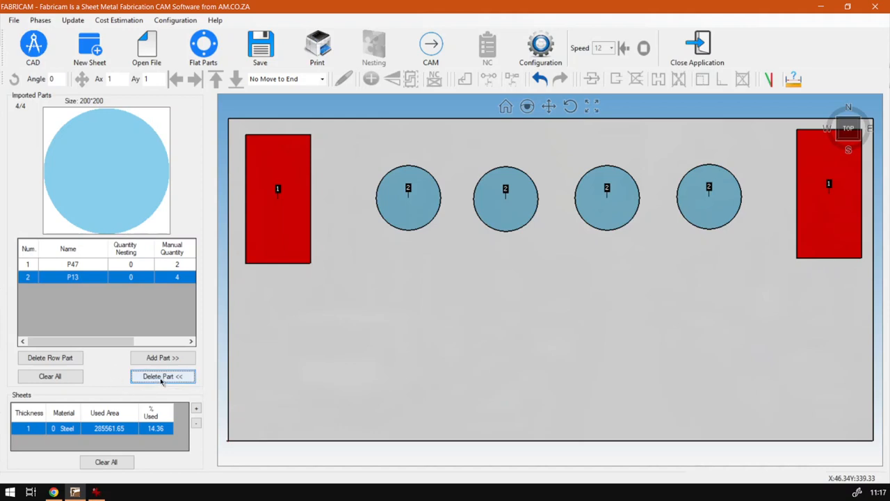
pyautogui.click(107, 261)
pyautogui.click(161, 377)
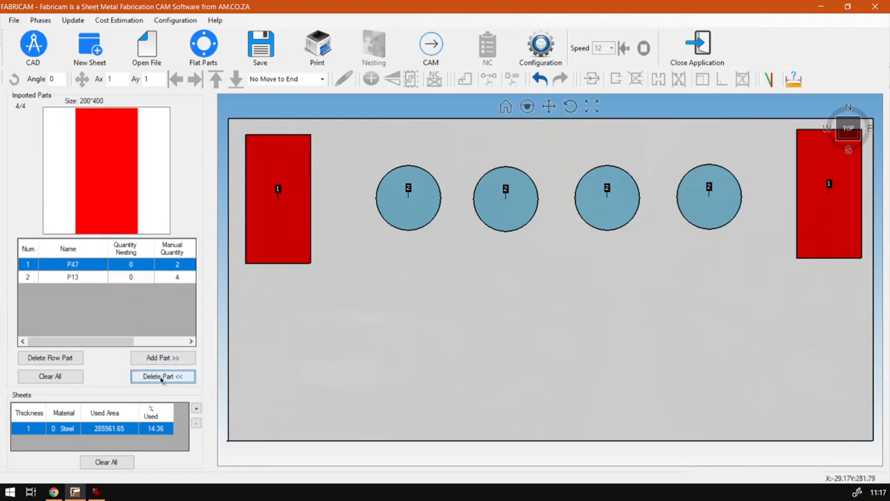
pyautogui.click(72, 278)
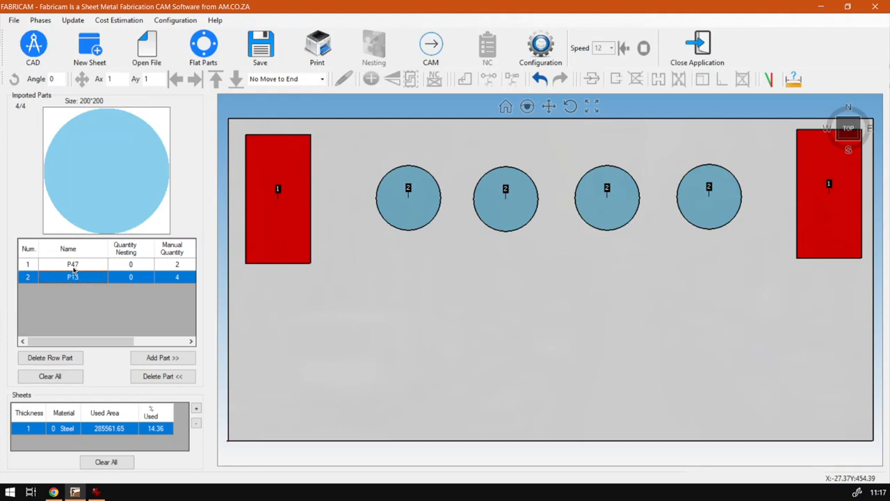
pyautogui.click(73, 265)
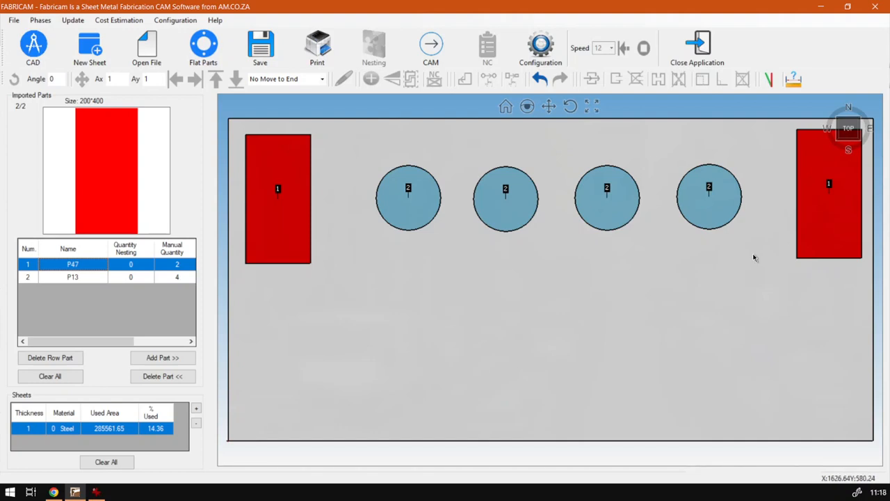
# Delete the third P13 circle of the row from the sheet.
pyautogui.click(95, 280)
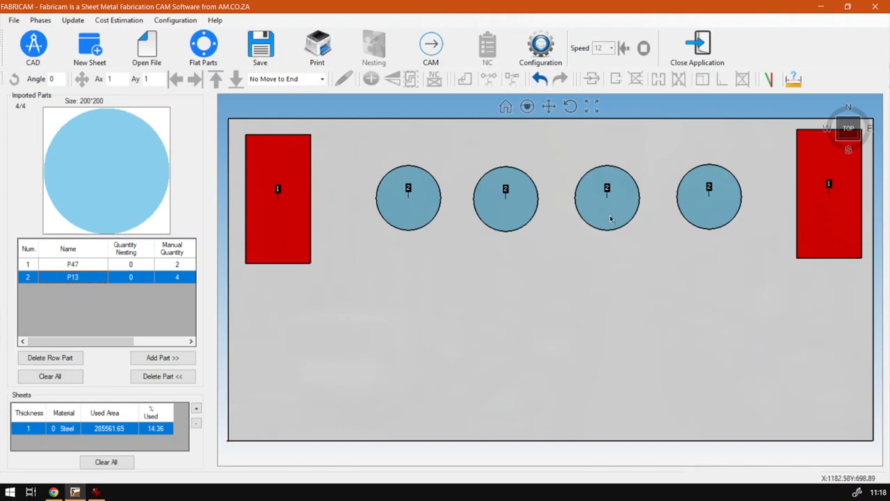
pyautogui.click(610, 220)
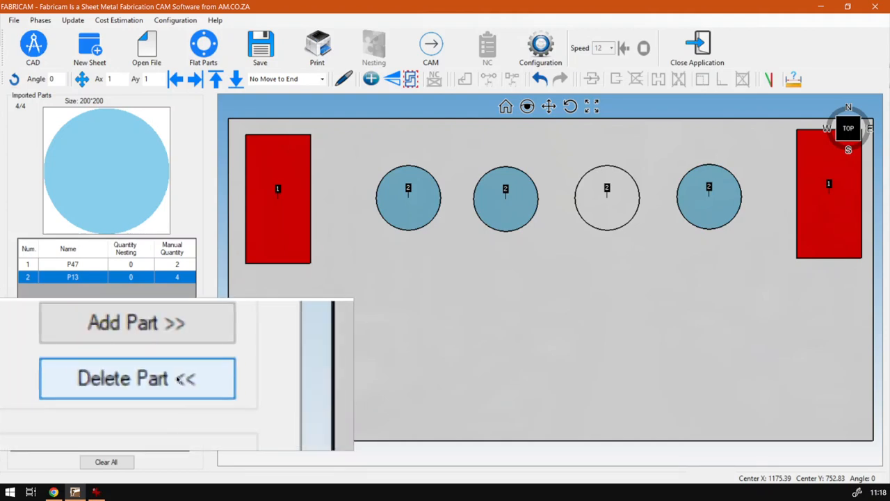
pyautogui.click(179, 379)
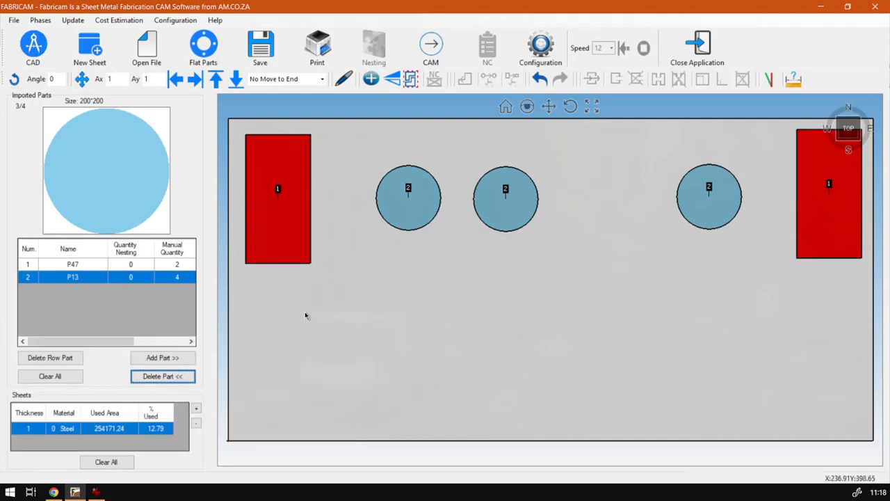
# Add a P13 circle in the gap of the row, at about X 1179, Y 751, and clear the selection.
pyautogui.click(167, 359)
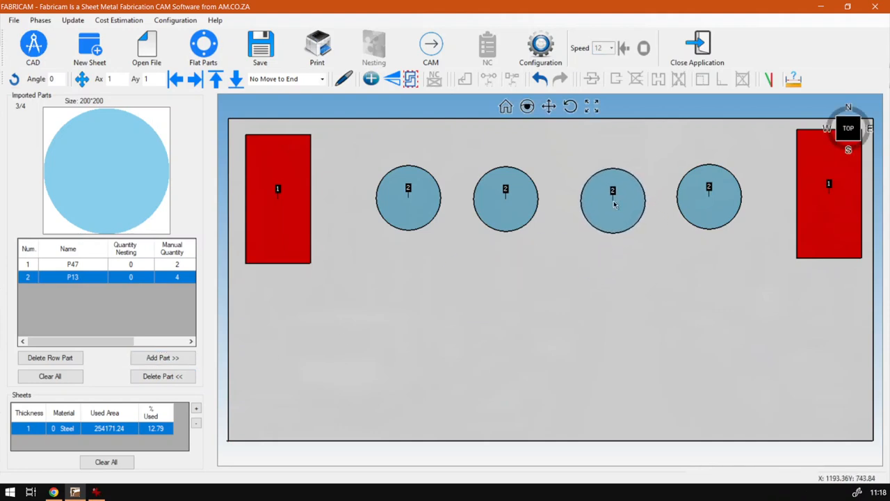
pyautogui.click(609, 202)
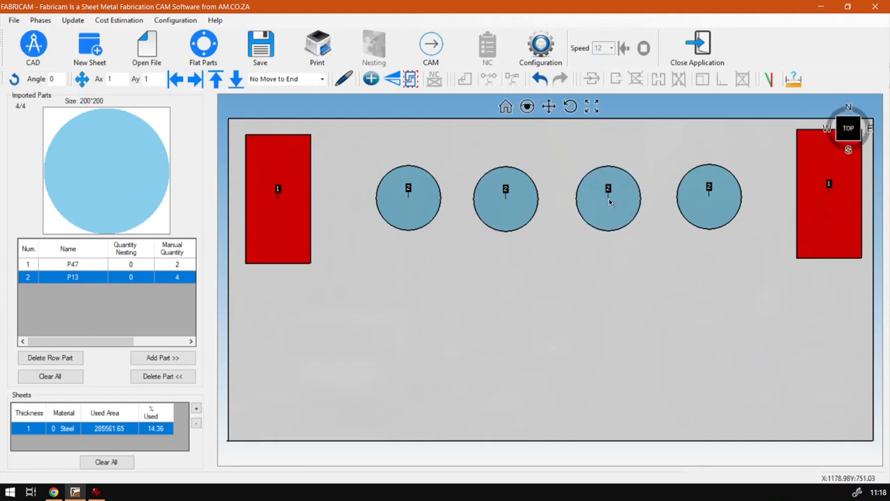
pyautogui.click(594, 276)
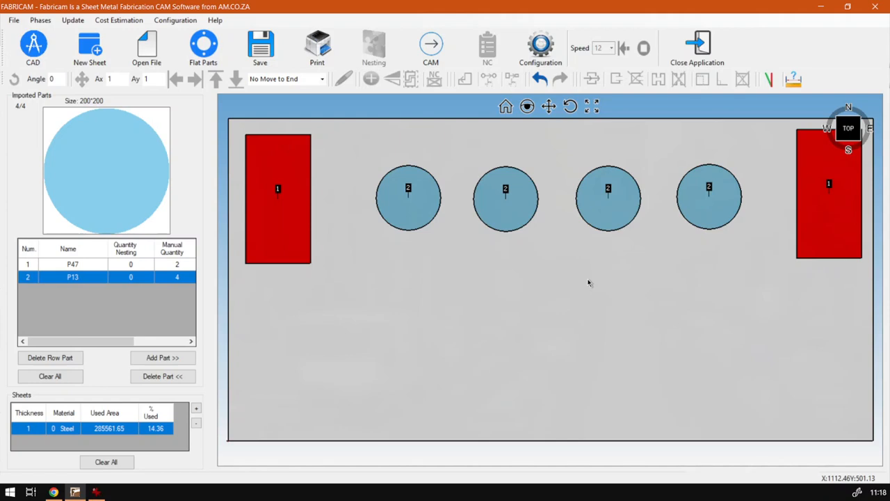
# Try selecting P13 circles on the sheet individually and with selection windows, ending with an empty selection.
pyautogui.moveTo(647, 297); pyautogui.dragTo(476, 148)
pyautogui.click(645, 281)
pyautogui.moveTo(727, 286); pyautogui.dragTo(588, 151)
pyautogui.click(570, 254)
pyautogui.click(604, 217)
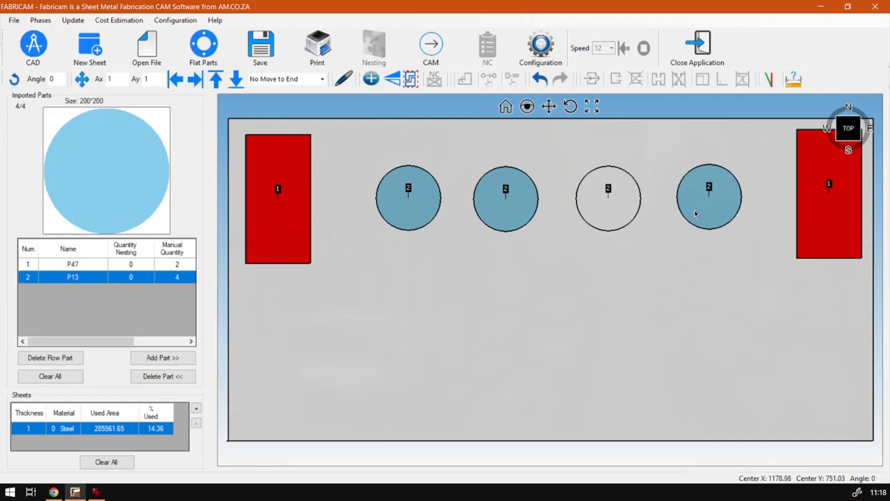
pyautogui.click(695, 215)
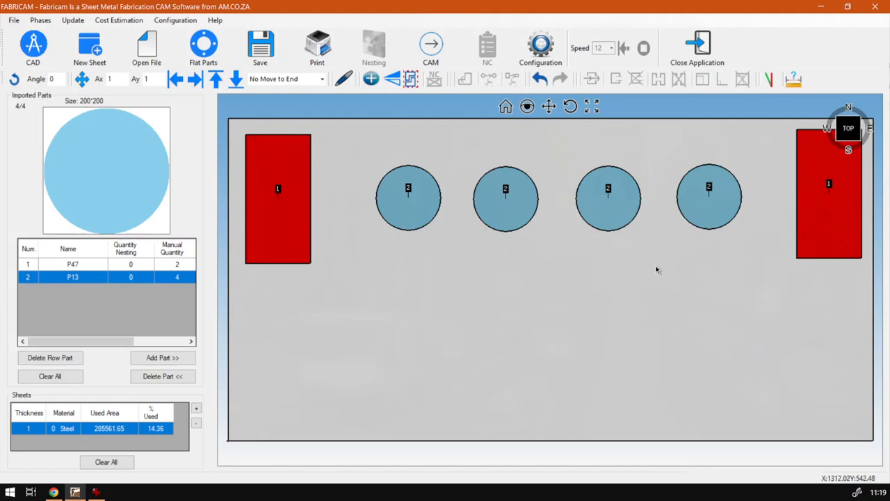
pyautogui.moveTo(723, 267); pyautogui.dragTo(607, 179)
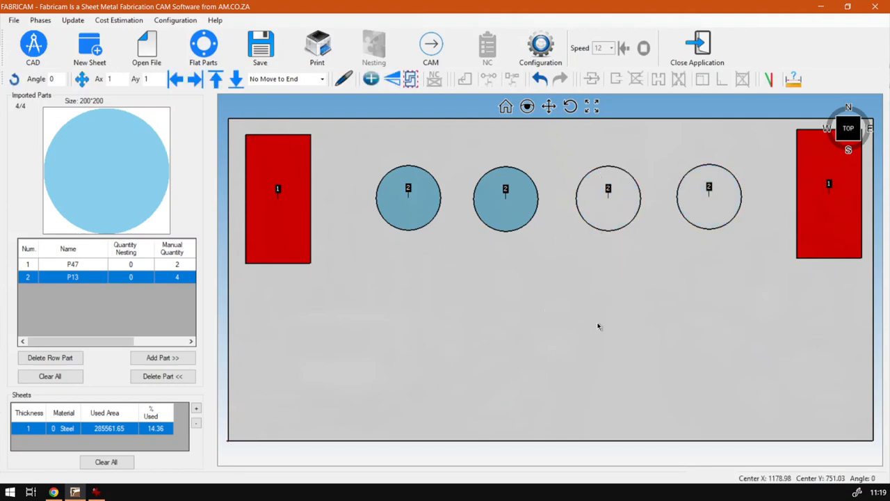
pyautogui.click(621, 310)
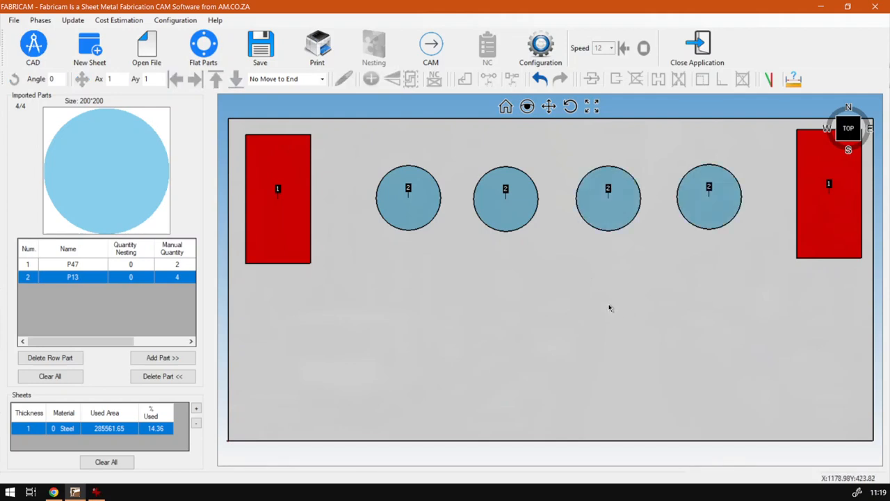
# Delete the P47 rectangle at the sheet's right end together with the leftmost P13 circle.
pyautogui.click(827, 183)
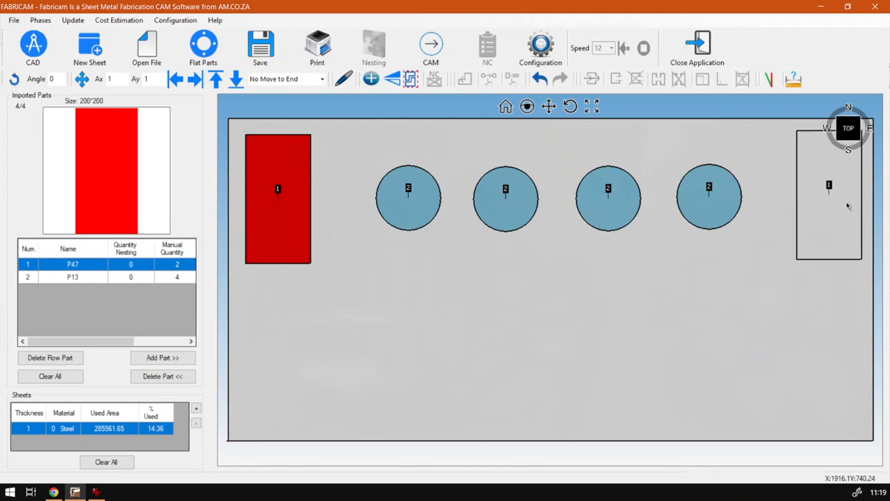
pyautogui.click(423, 216)
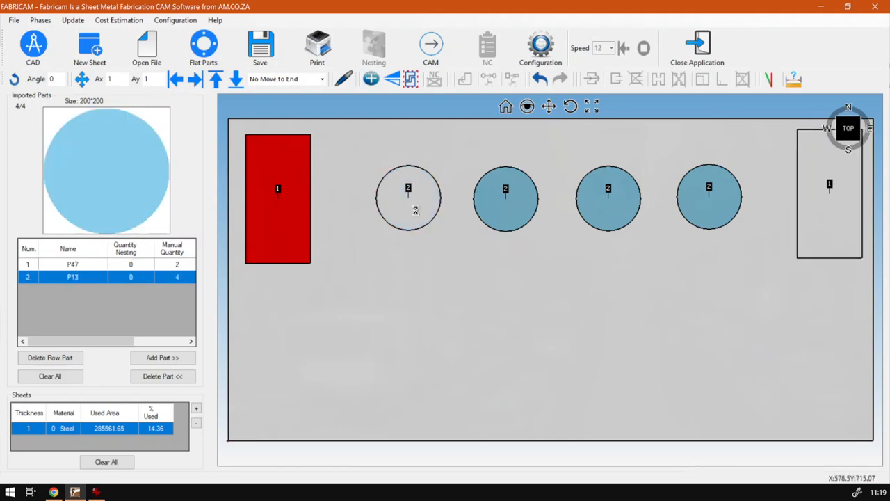
pyautogui.click(168, 378)
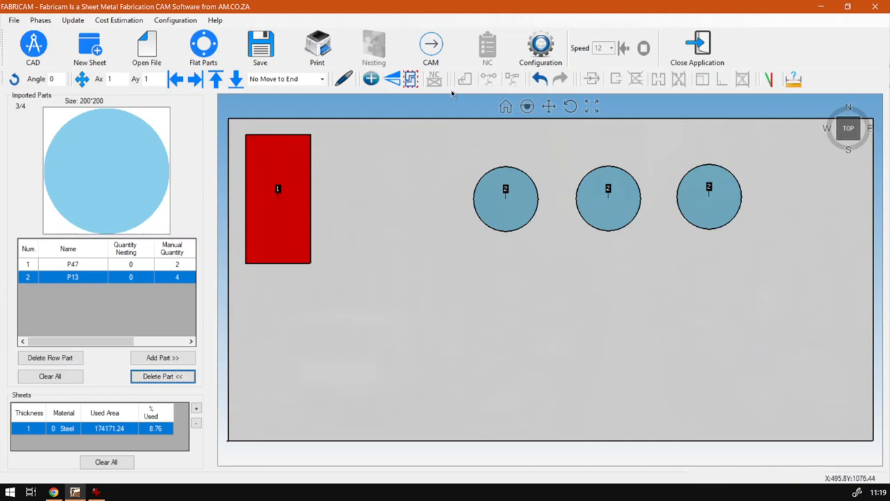
# Undo the deletion of the rectangle and circle, clear the selection and invoke adding a part for P13.
pyautogui.click(540, 79)
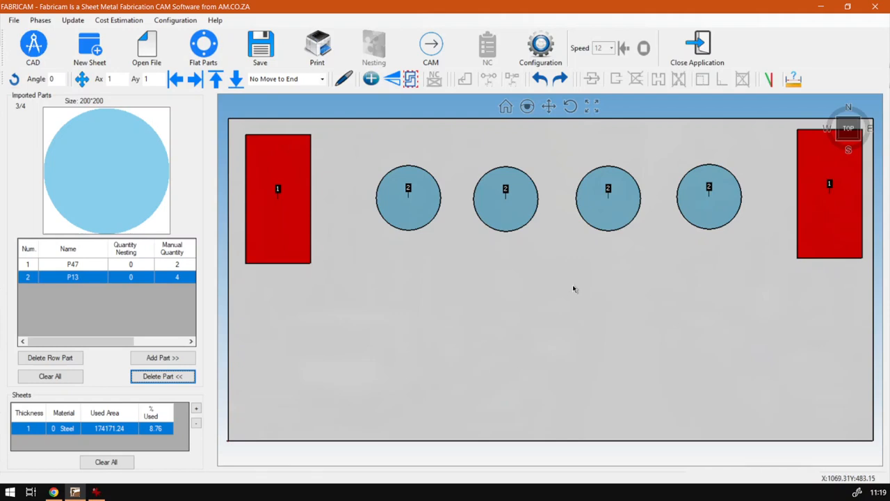
pyautogui.click(564, 301)
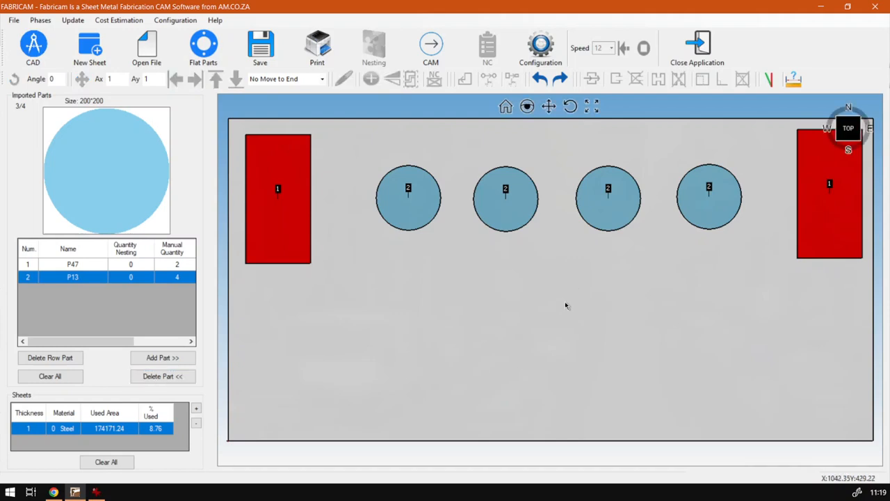
pyautogui.click(167, 357)
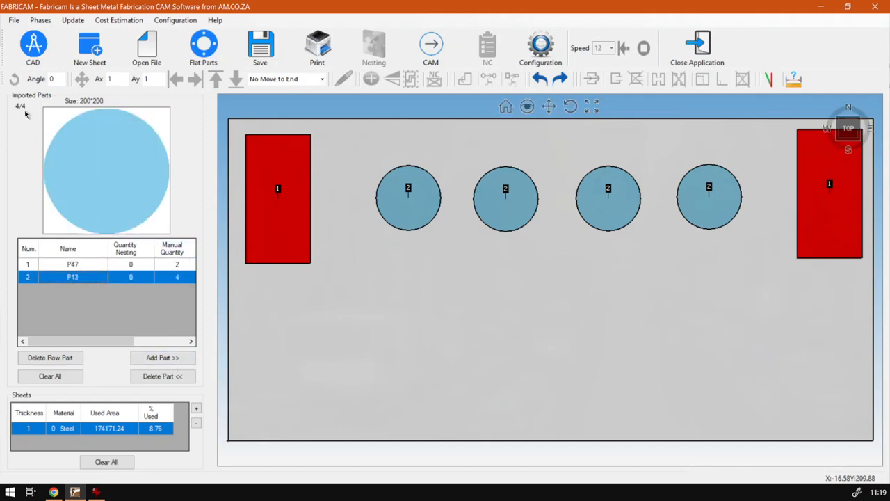
# Select the second, third and fourth P13 circles of the row together.
pyautogui.click(512, 215)
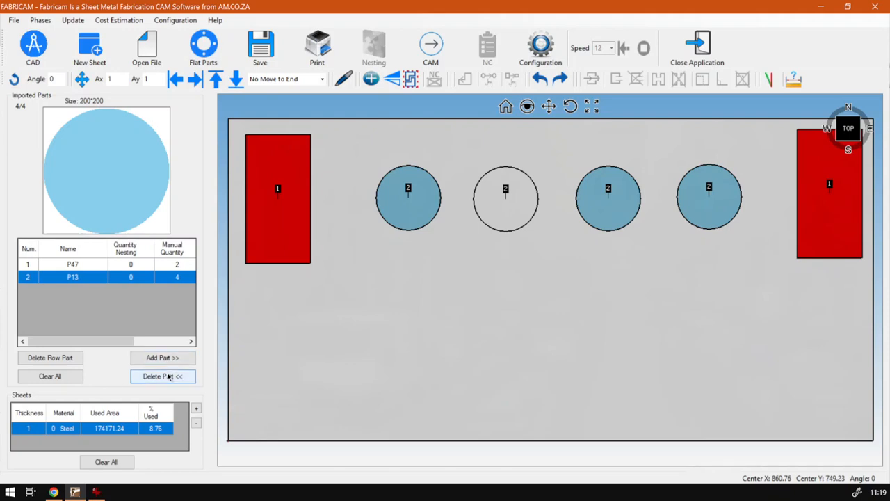
pyautogui.keyDown('ctrl'); pyautogui.click(599, 210); pyautogui.keyUp('ctrl')
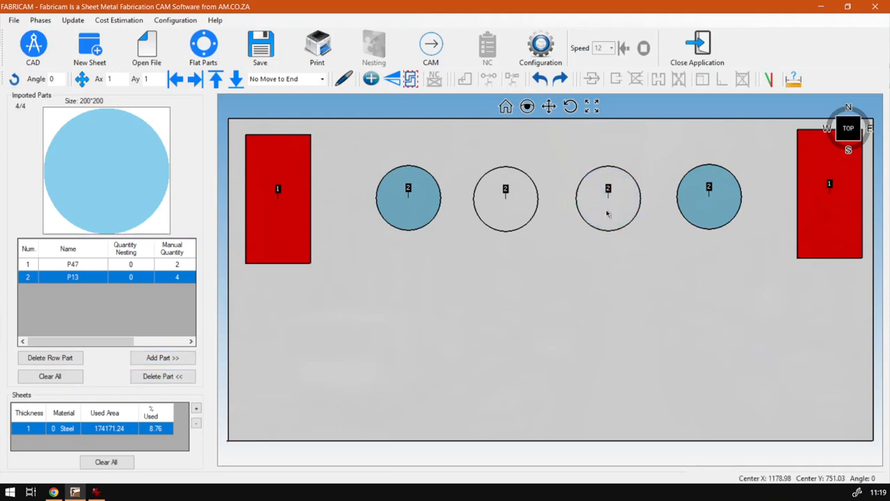
pyautogui.keyDown('ctrl'); pyautogui.click(685, 214); pyautogui.keyUp('ctrl')
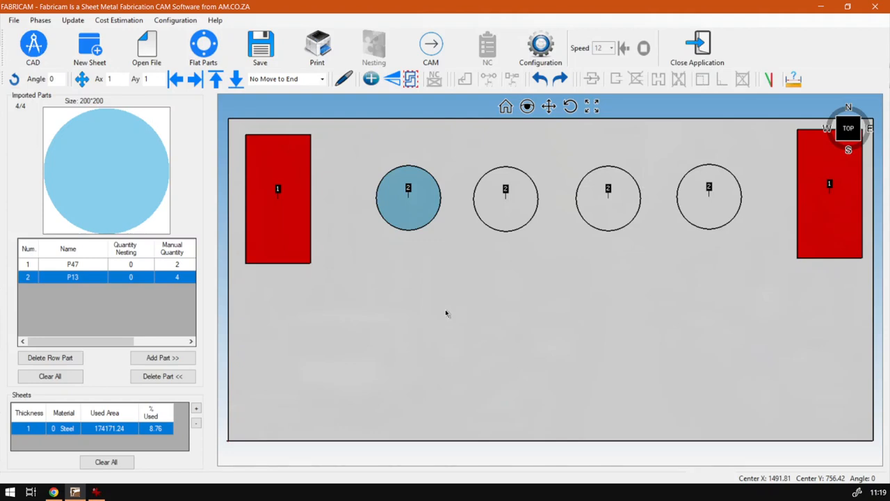
# Switch to the Chrome window with the softwaretraining.co.za home page.
pyautogui.click(55, 491)
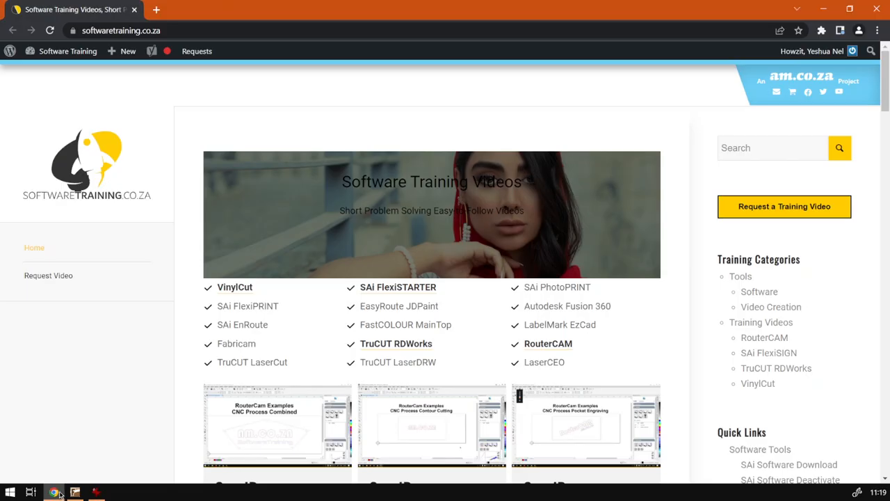